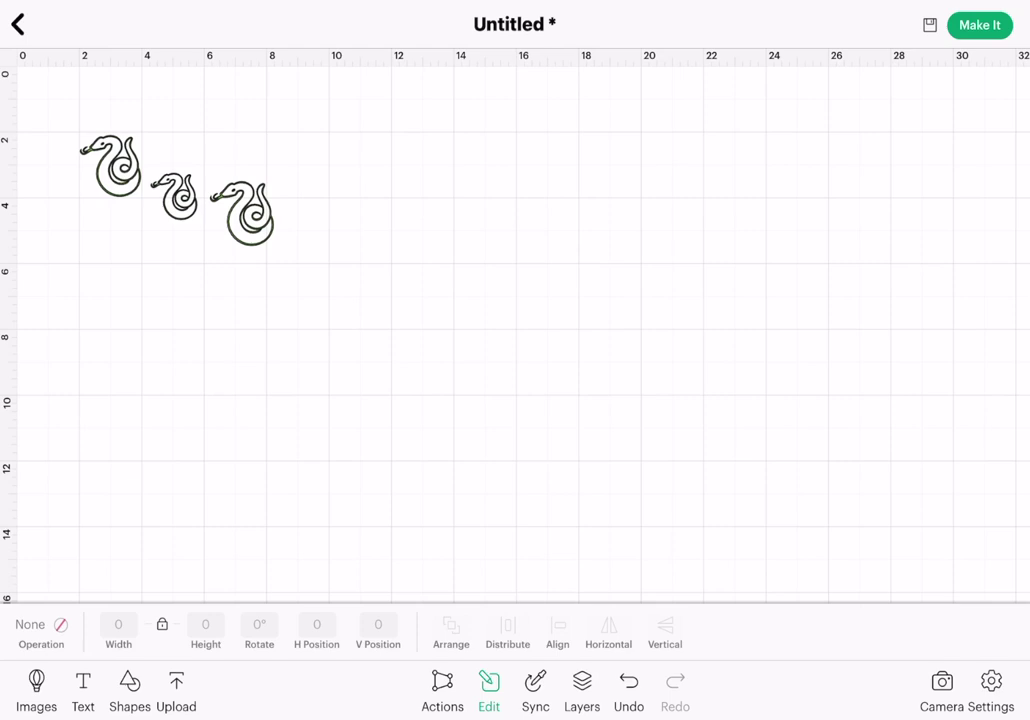
scroll(420, 300, "up", 5)
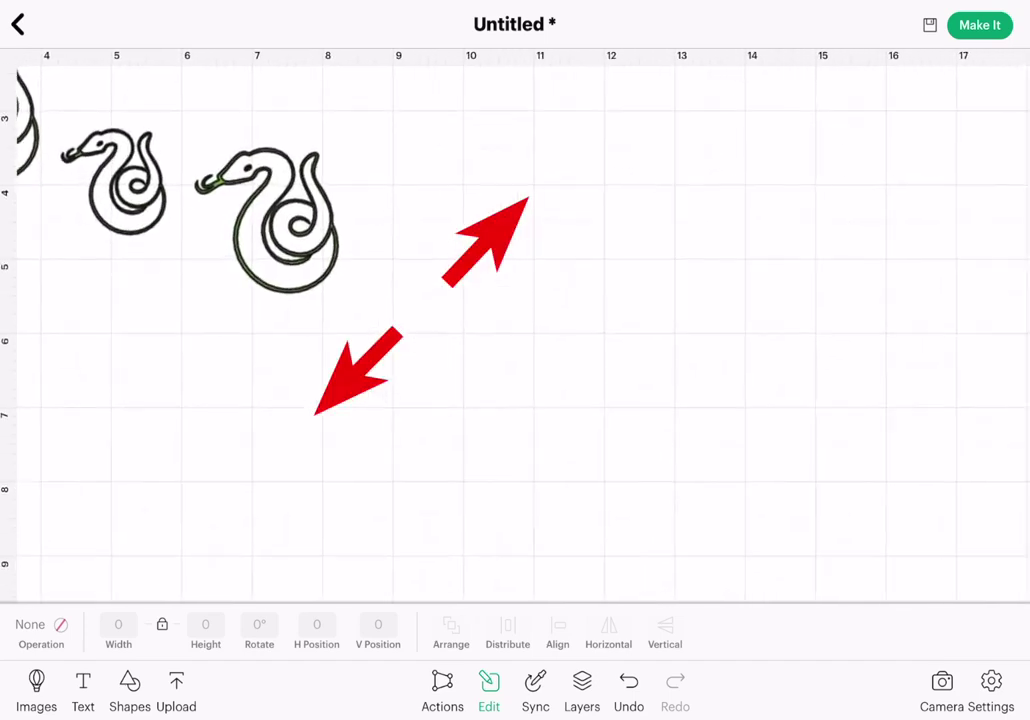
scroll(420, 300, "up", 2)
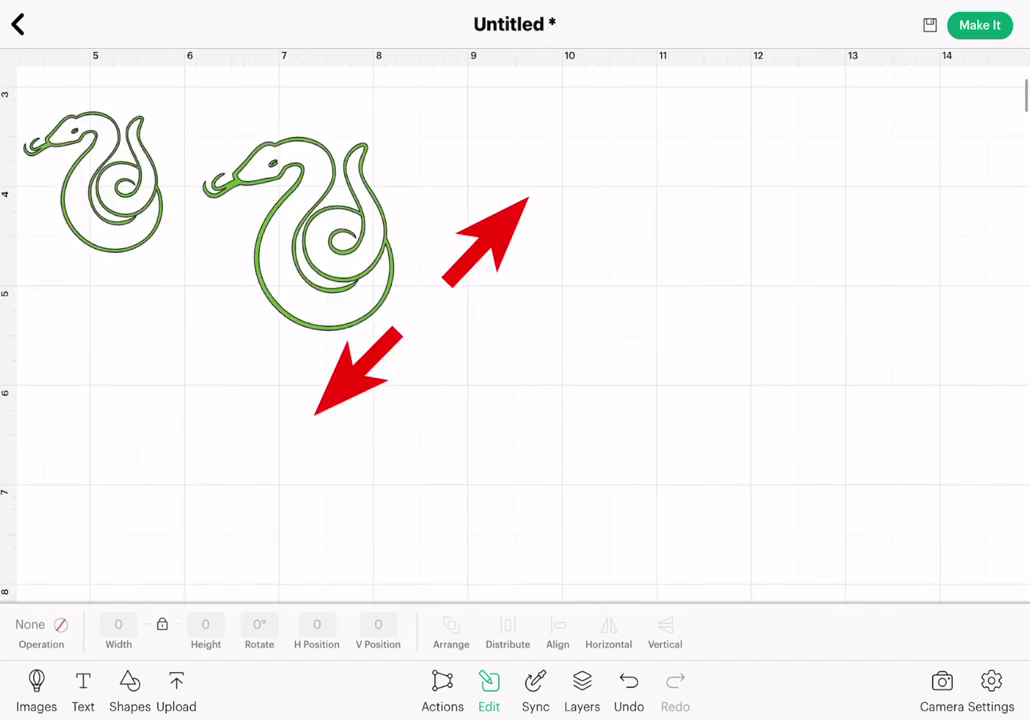
scroll(420, 300, "up", 4)
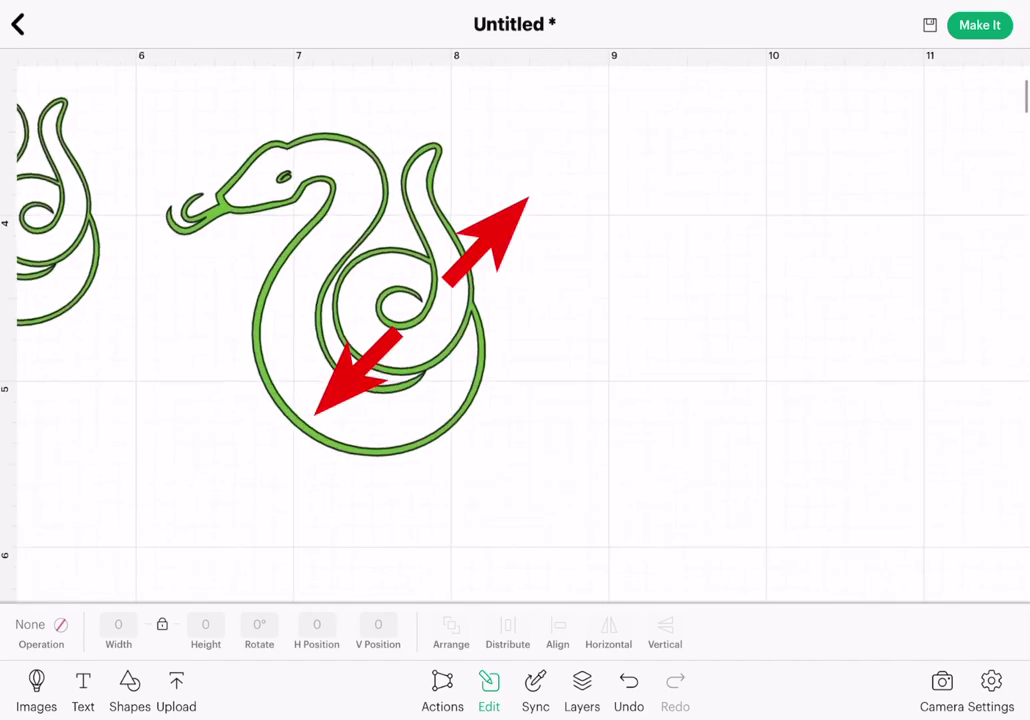
scroll(420, 300, "up", 5)
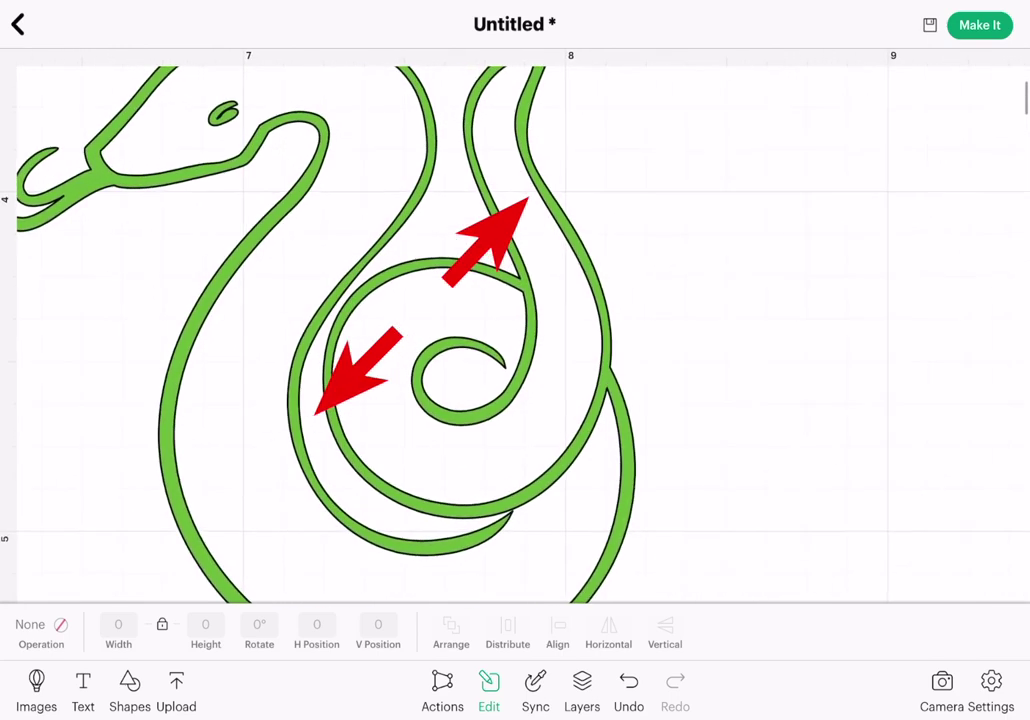
scroll(420, 300, "up", 1)
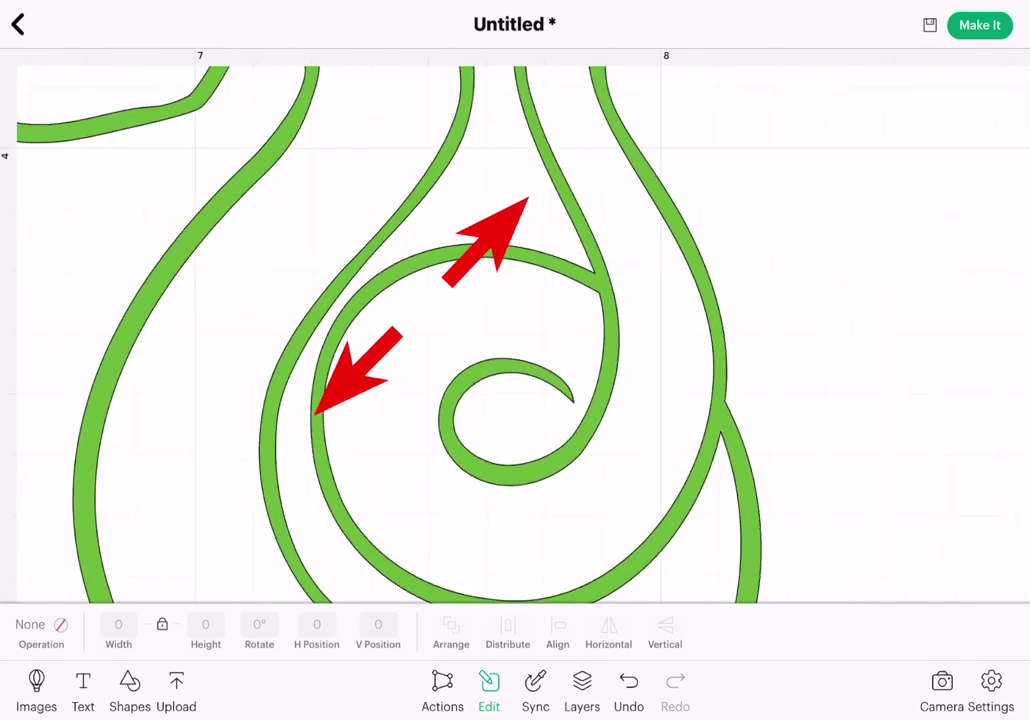
scroll(420, 300, "up", 2)
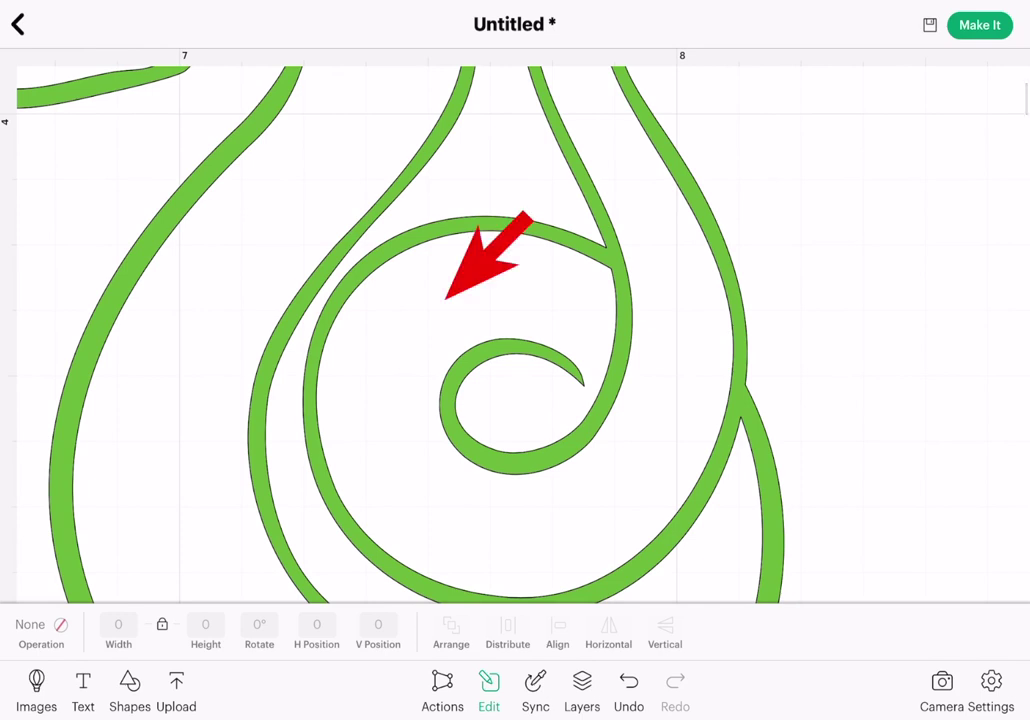
scroll(420, 320, "down", 2)
scroll(420, 320, "down", 2)
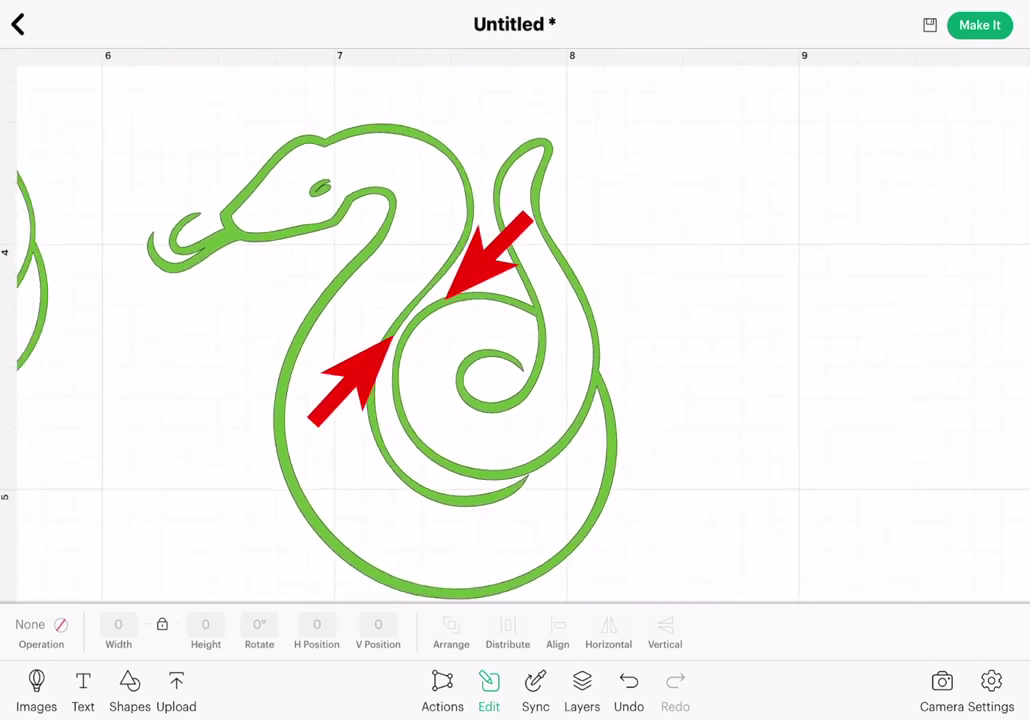
scroll(420, 320, "down", 2)
scroll(420, 320, "down", 1)
scroll(420, 320, "down", 2)
scroll(420, 320, "down", 1)
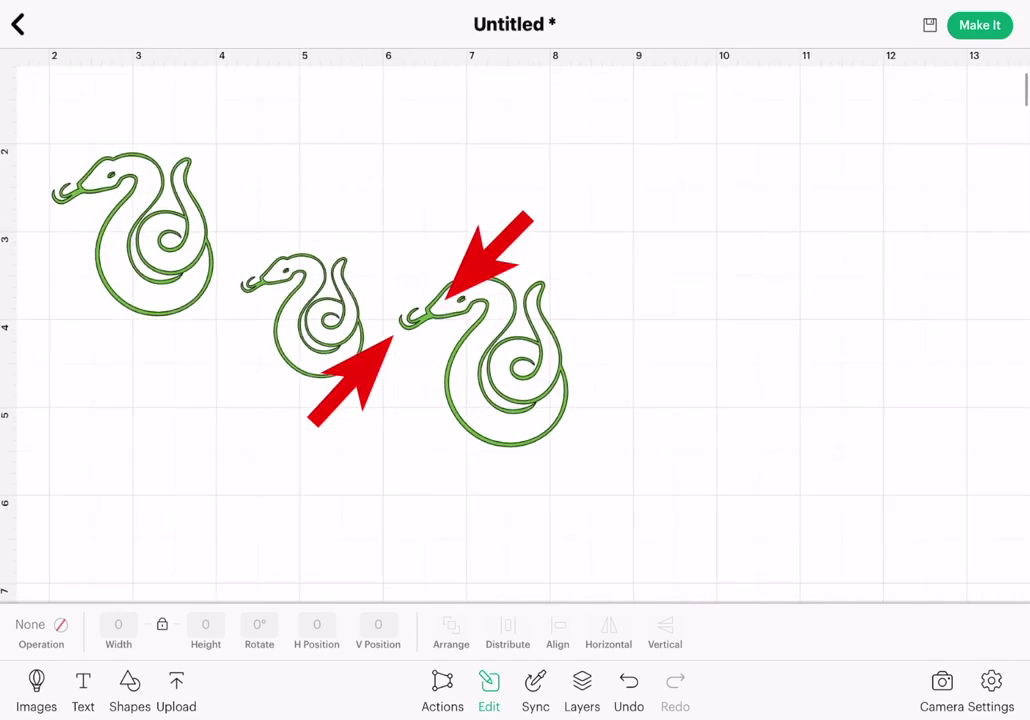
Pan the canvas to centre the three snakes and move them lower in the view.
left_click_drag(420, 320, 580, 180)
left_click_drag(500, 300, 500, 420)
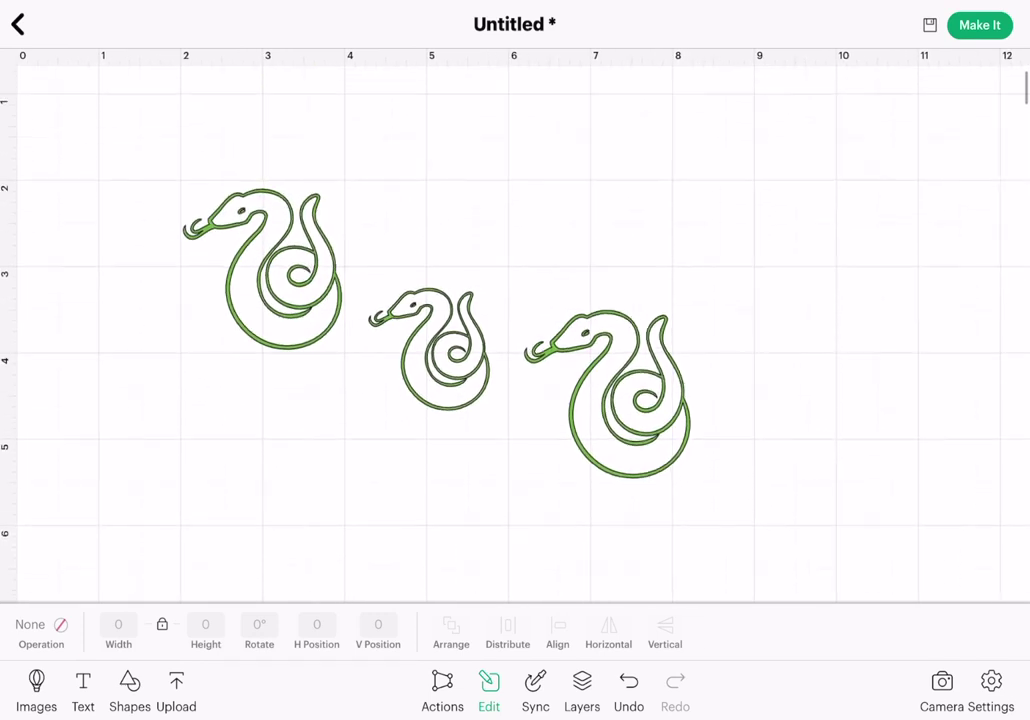
Select the rightmost snake, clear the selection, and shift the view across the snakes.
left_click(610, 395)
left_click(800, 200)
mouse_move(500, 300)
left_mouse_down()
mouse_move(460, 340)
mouse_move(500, 320)
mouse_move(470, 360)
left_mouse_up()
scroll(420, 320, "down", 2)
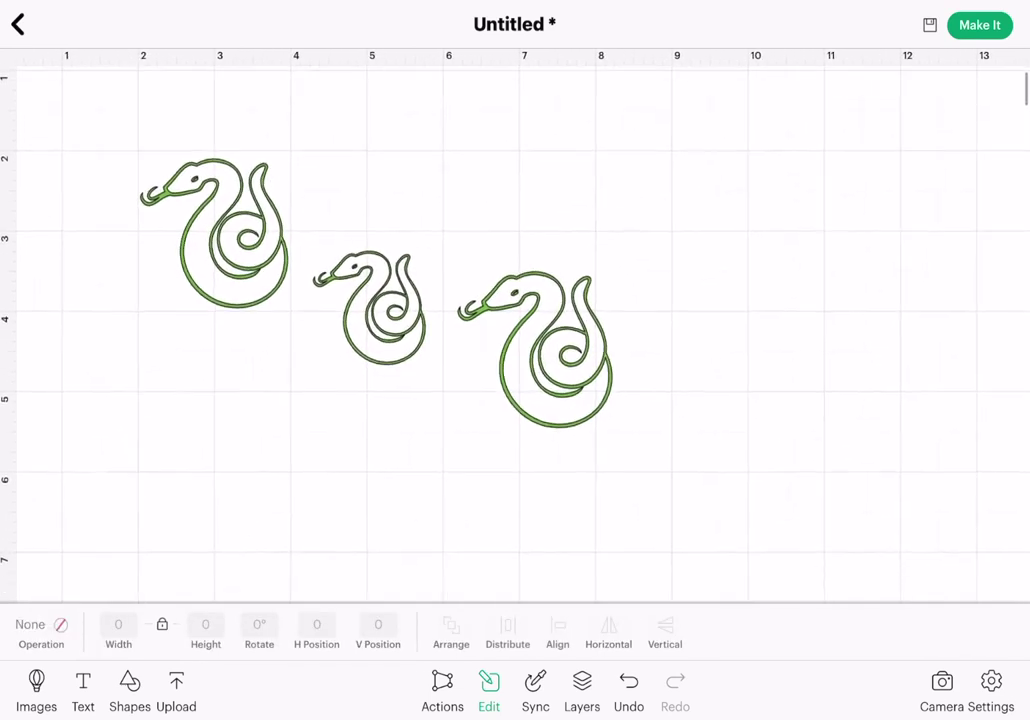
scroll(420, 320, "down", 2)
scroll(420, 320, "down", 2)
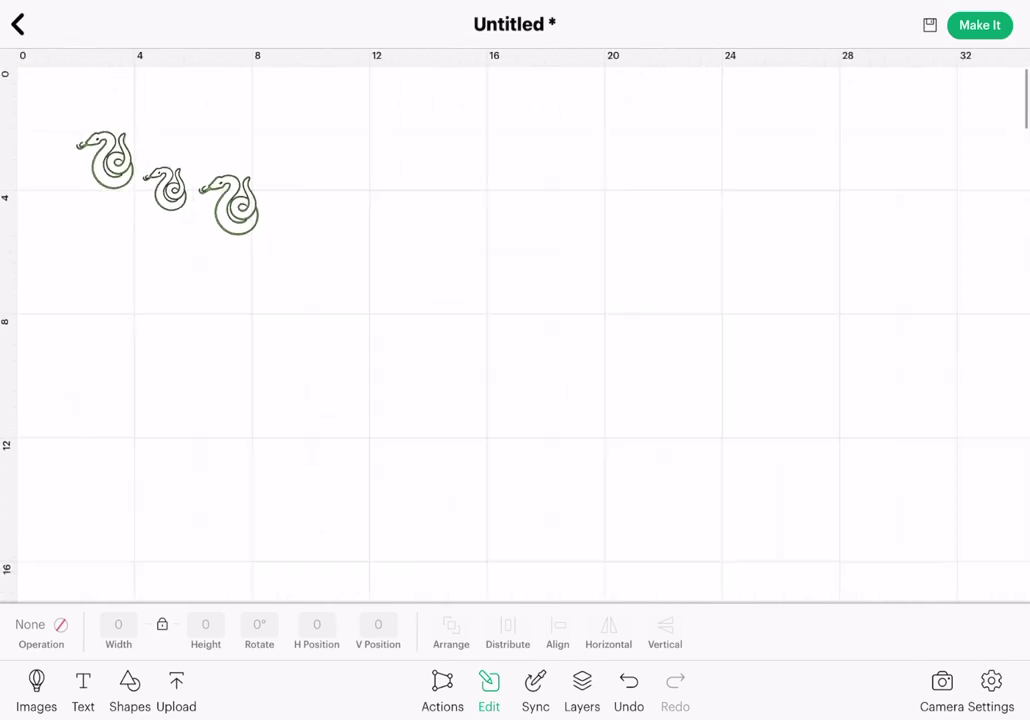
scroll(420, 320, "down", 2)
scroll(420, 320, "down", 1)
scroll(420, 320, "down", 1)
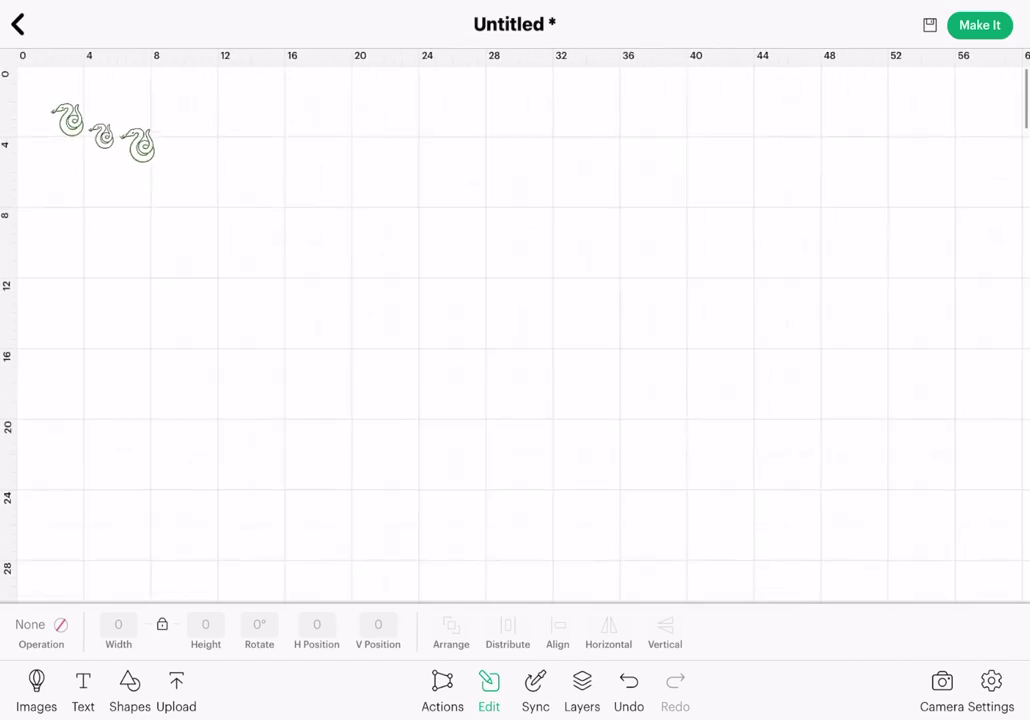
scroll(420, 320, "up", 2)
scroll(420, 320, "up", 2)
scroll(420, 320, "up", 2)
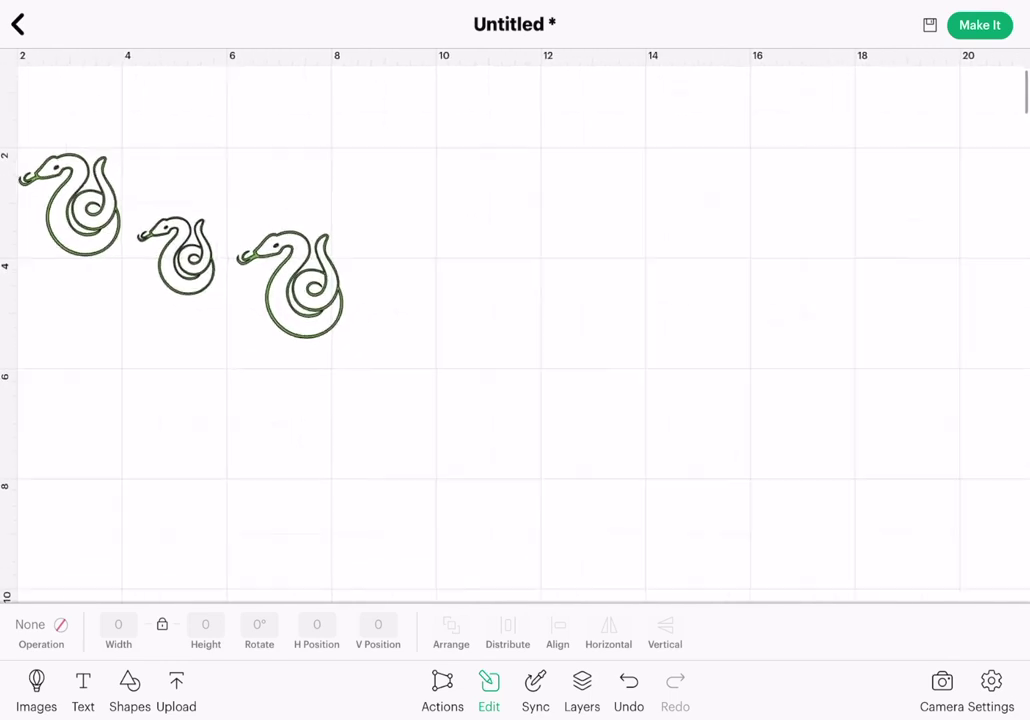
scroll(420, 320, "up", 2)
scroll(420, 320, "up", 1)
scroll(420, 320, "down", 1)
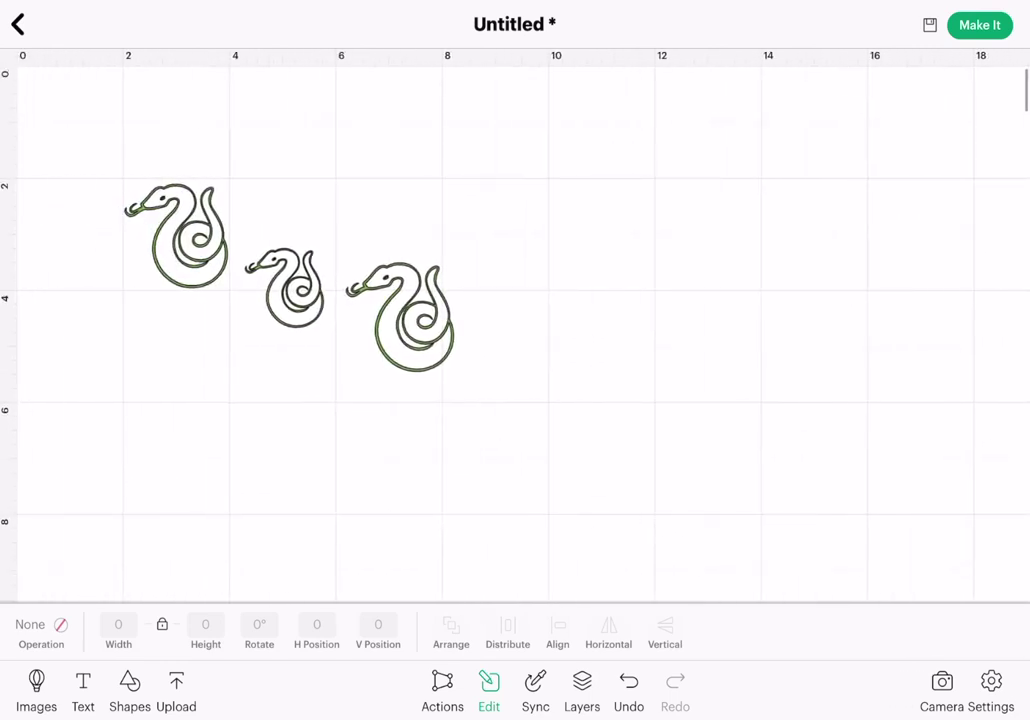
scroll(420, 320, "up", 2)
scroll(420, 320, "up", 1)
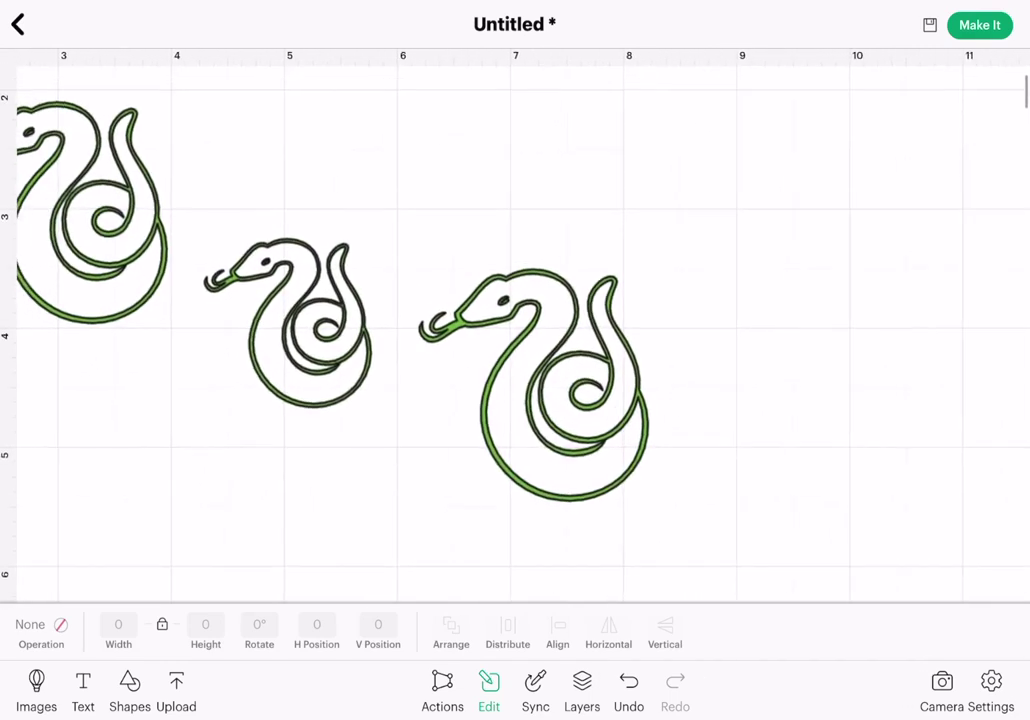
scroll(420, 320, "up", 1)
scroll(420, 320, "up", 1)
scroll(420, 320, "up", 1)
scroll(420, 320, "down", 1)
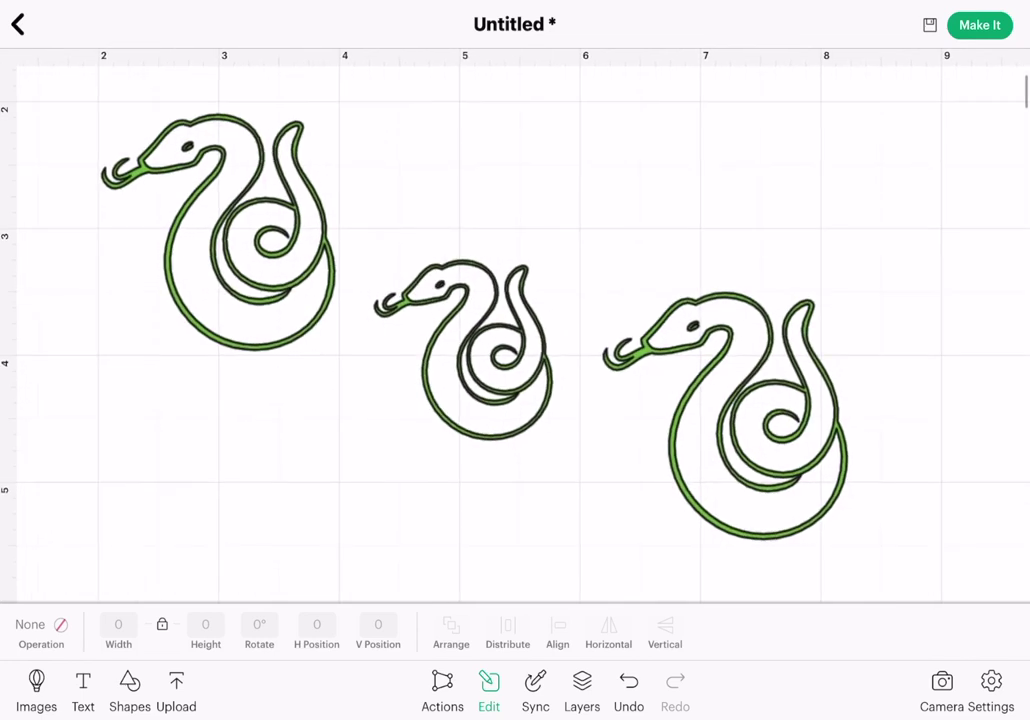